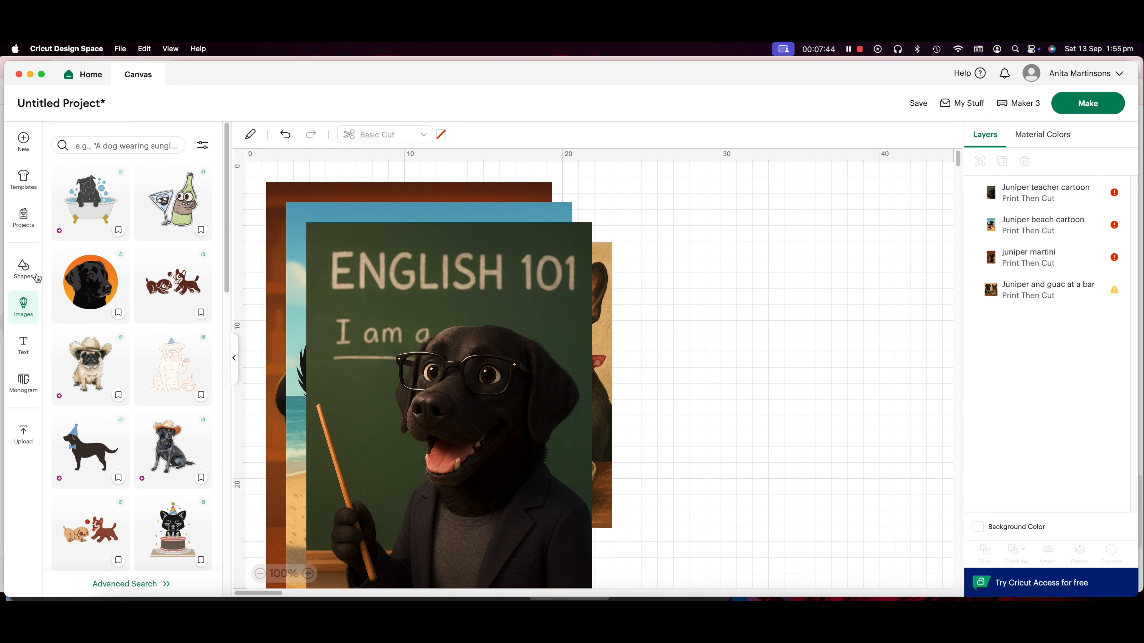
Add a rounded square to the empty canvas area beside the pictures and set its width to 8 cm
click(24, 273)
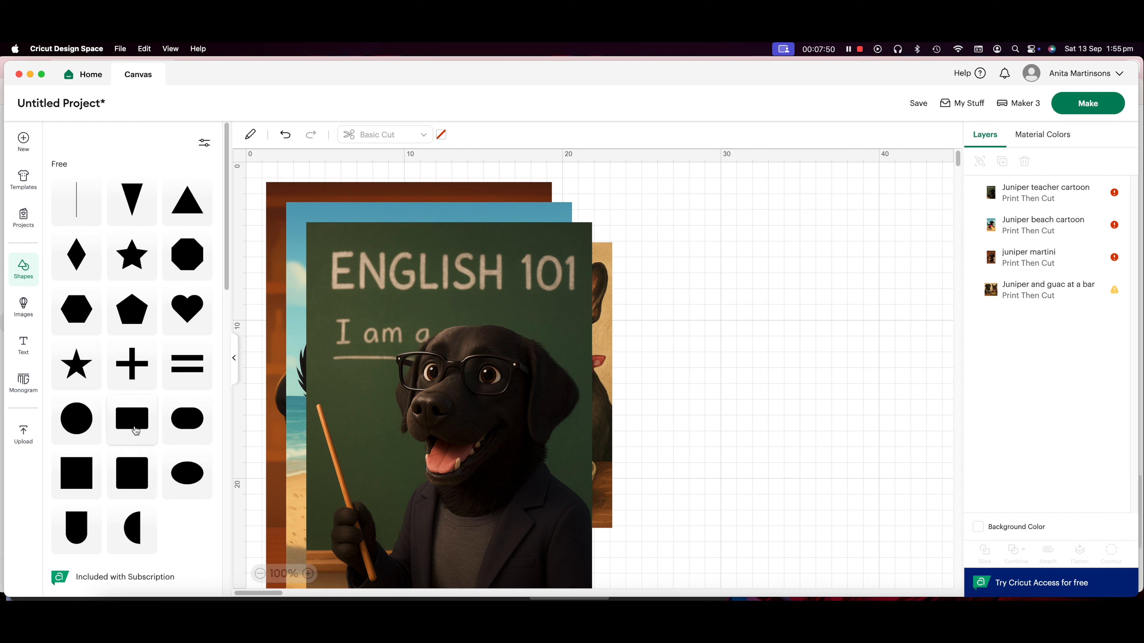
click(135, 472)
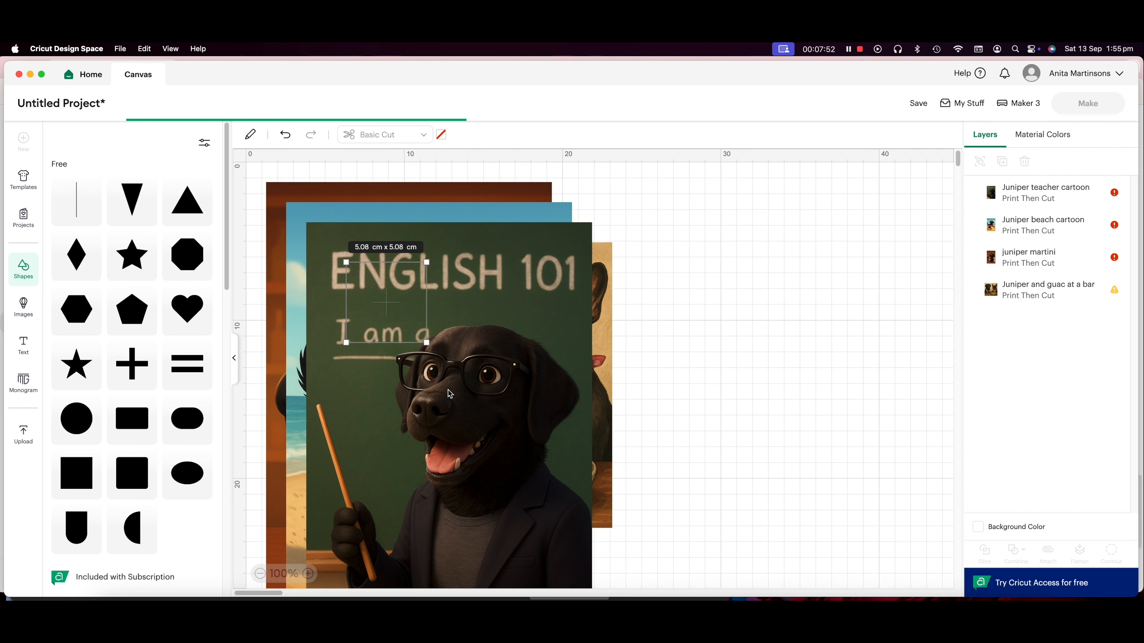
drag(406, 322, 750, 259)
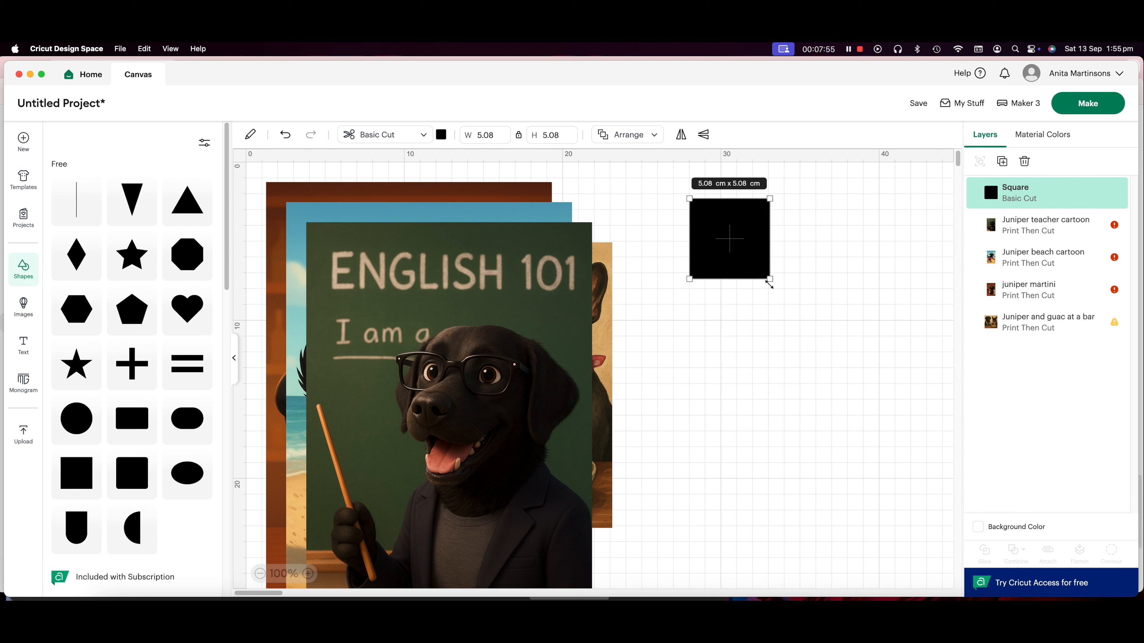
click(494, 131)
text(8)
key(Return)
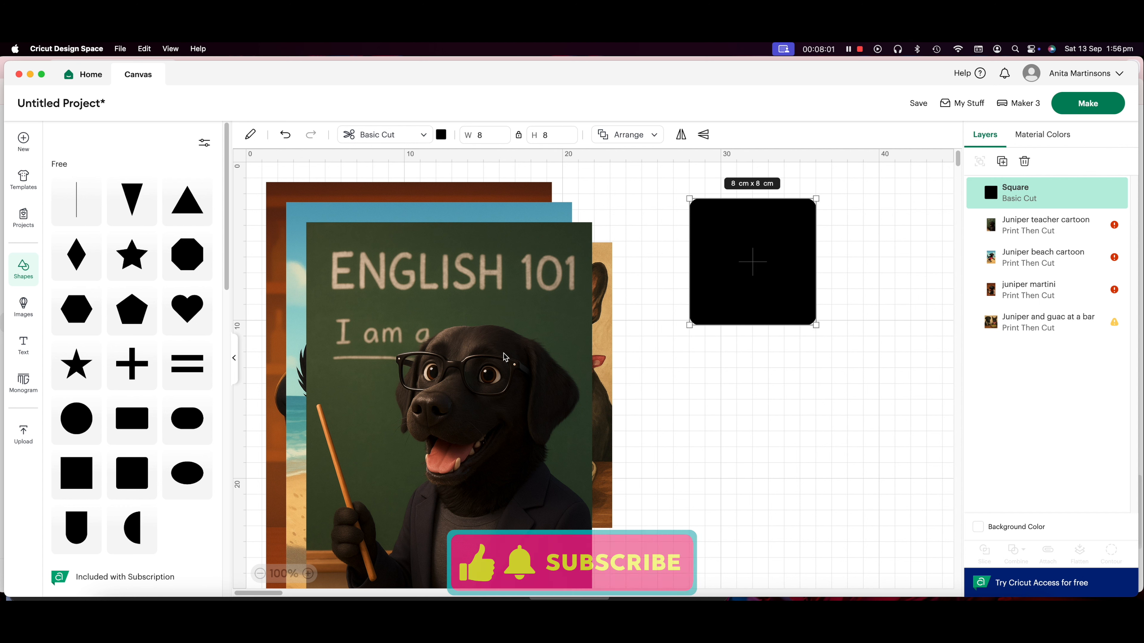
Set the Juniper teacher cartoon's width to 8.5 cm and move it below the rounded square
click(505, 357)
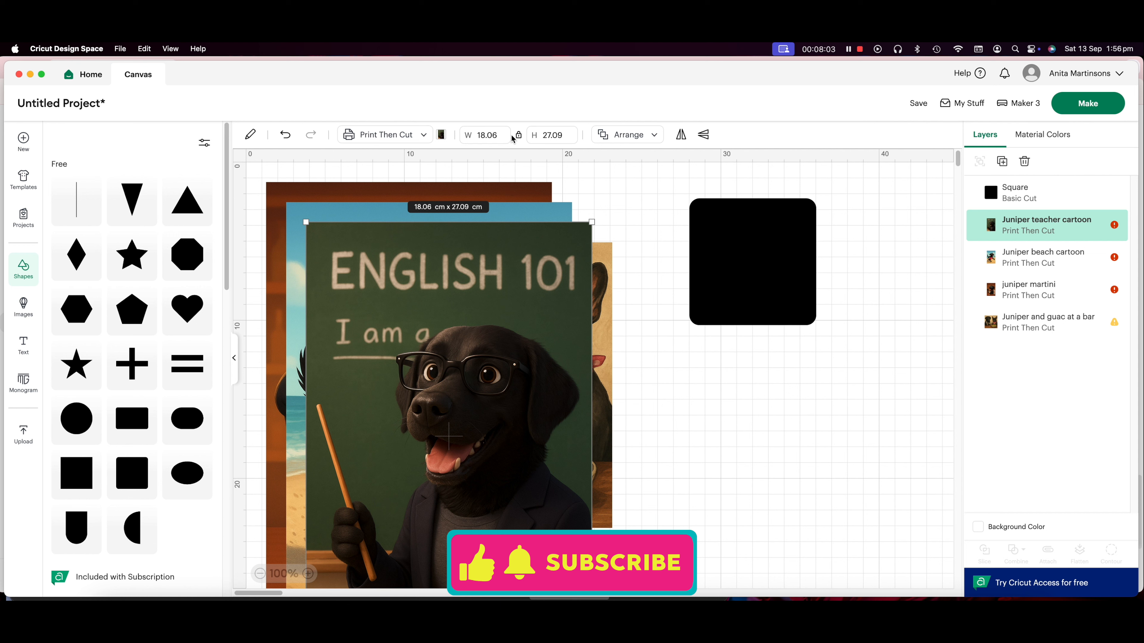
click(495, 135)
double_click(495, 135)
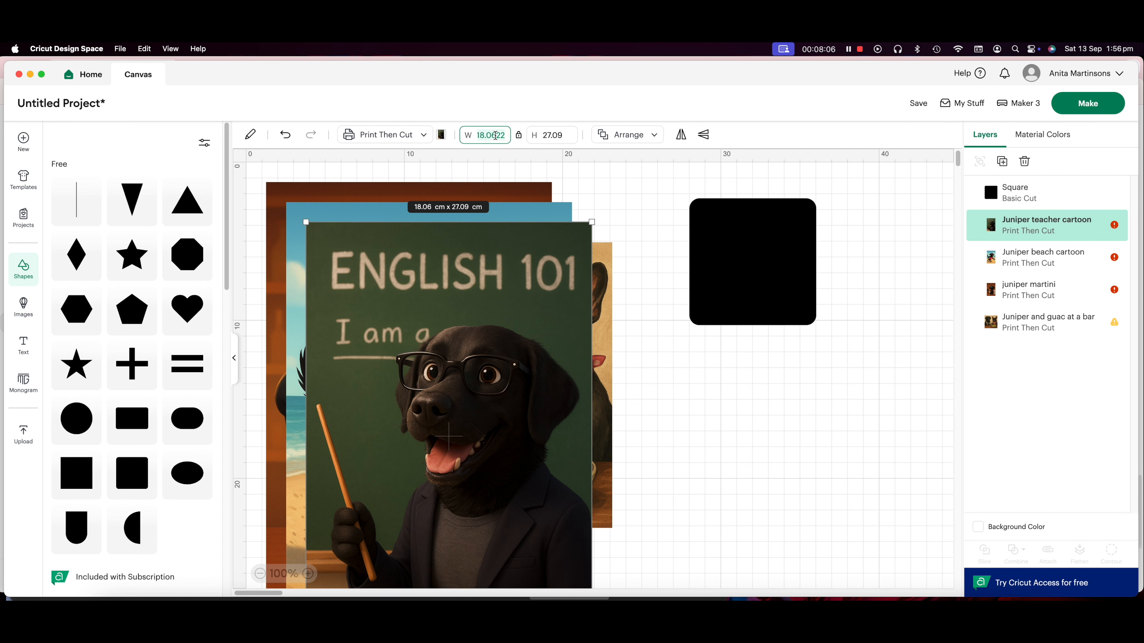
text(8.5)
key(Return)
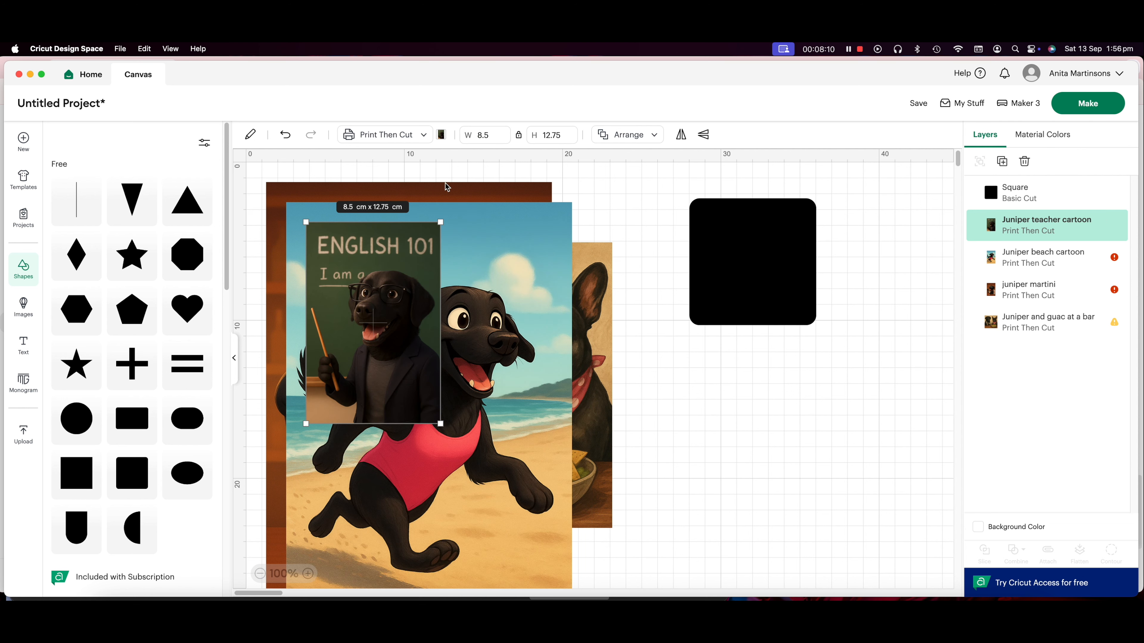
drag(392, 327, 777, 297)
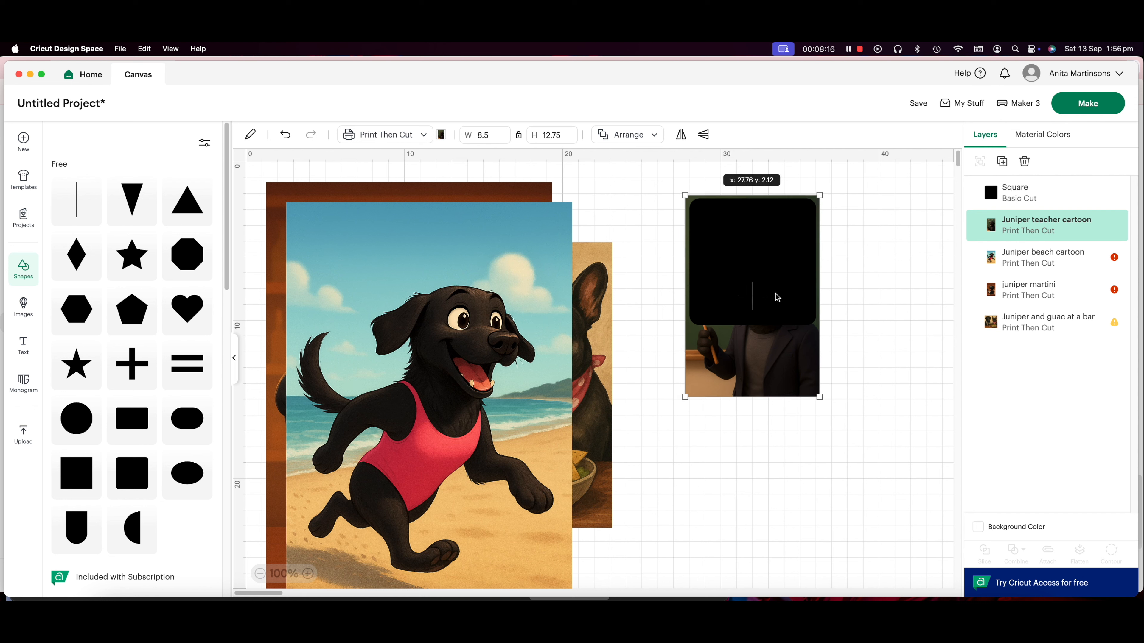
drag(776, 297, 823, 479)
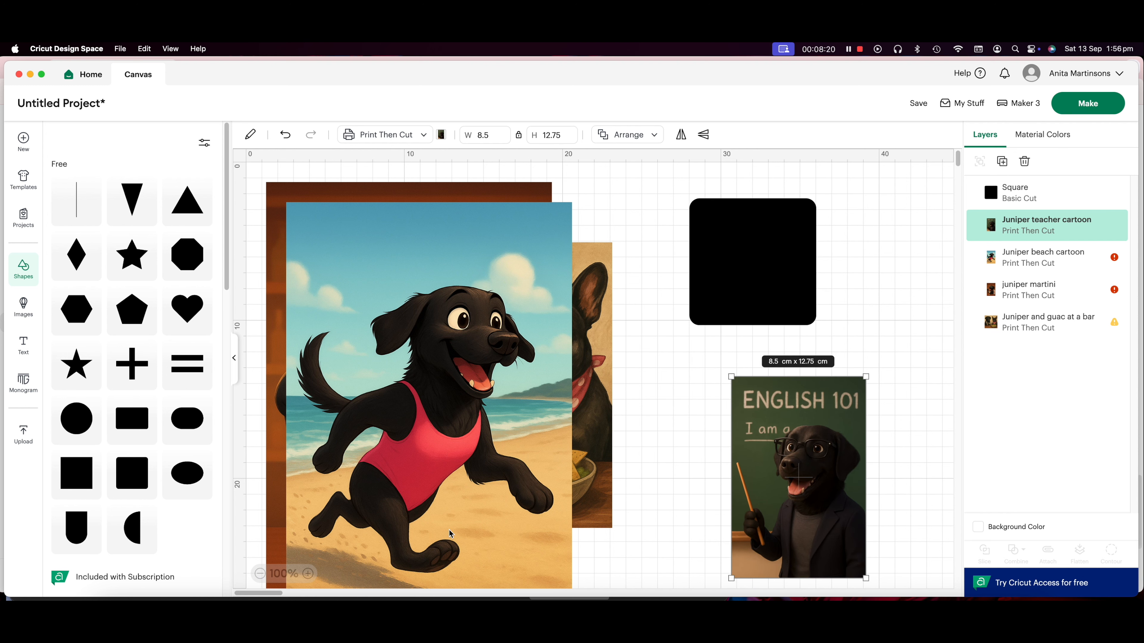
Shrink the Juniper beach cartoon to about 8.35 × 12.52 cm and move it beside the teacher cartoon
click(366, 535)
drag(278, 198, 439, 433)
drag(535, 505, 919, 433)
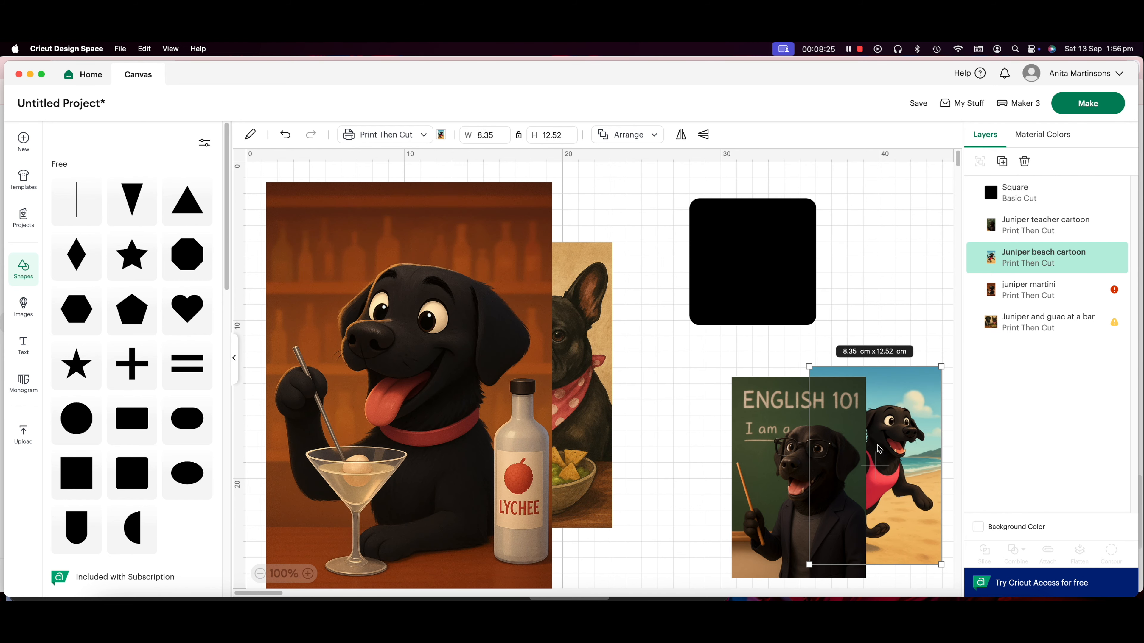
Stretch the rounded square with unlocked proportions to about 8 × 10.96 cm and place the teacher cartoon behind it
click(784, 236)
click(519, 133)
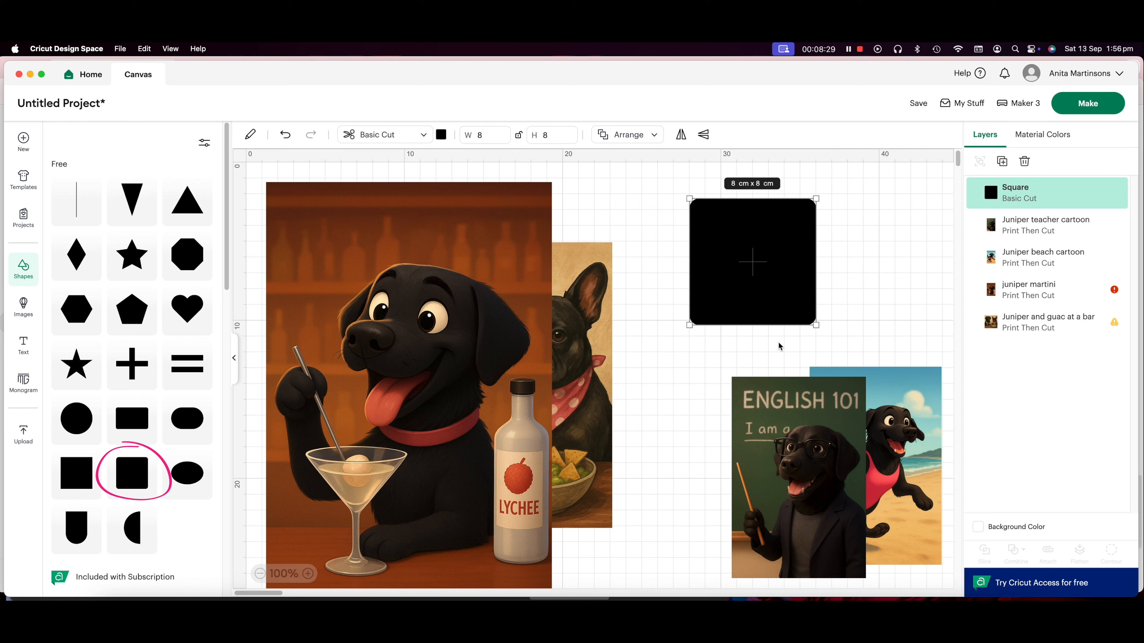
drag(760, 325, 721, 270)
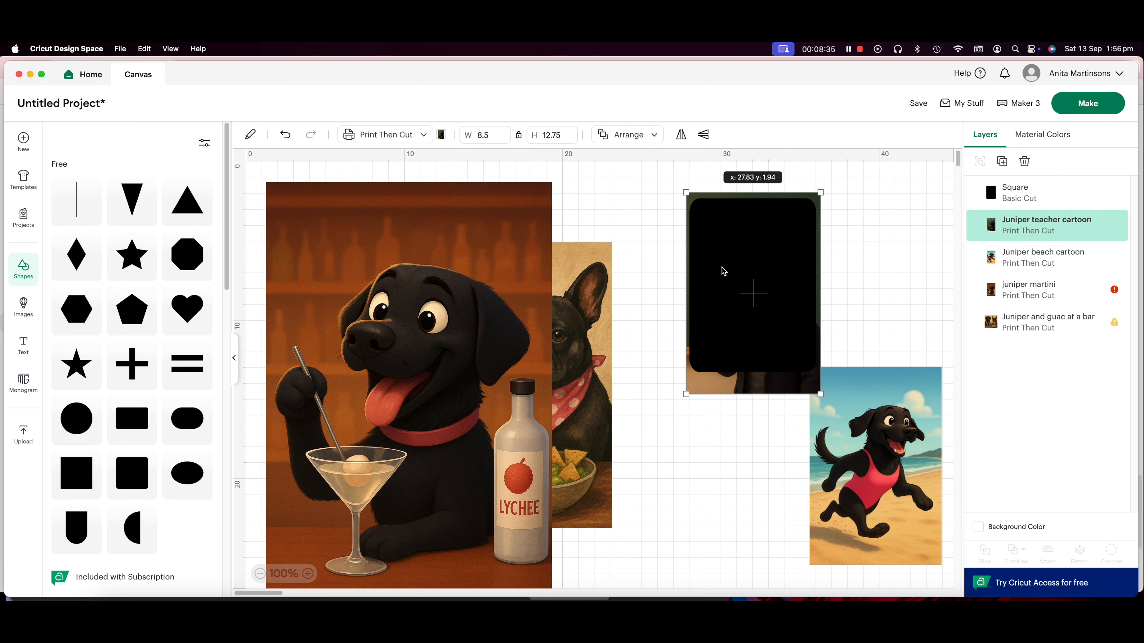
Change the rounded rectangle to a Guide and position it over the teacher cartoon, with a copy over the beach cartoon
click(738, 266)
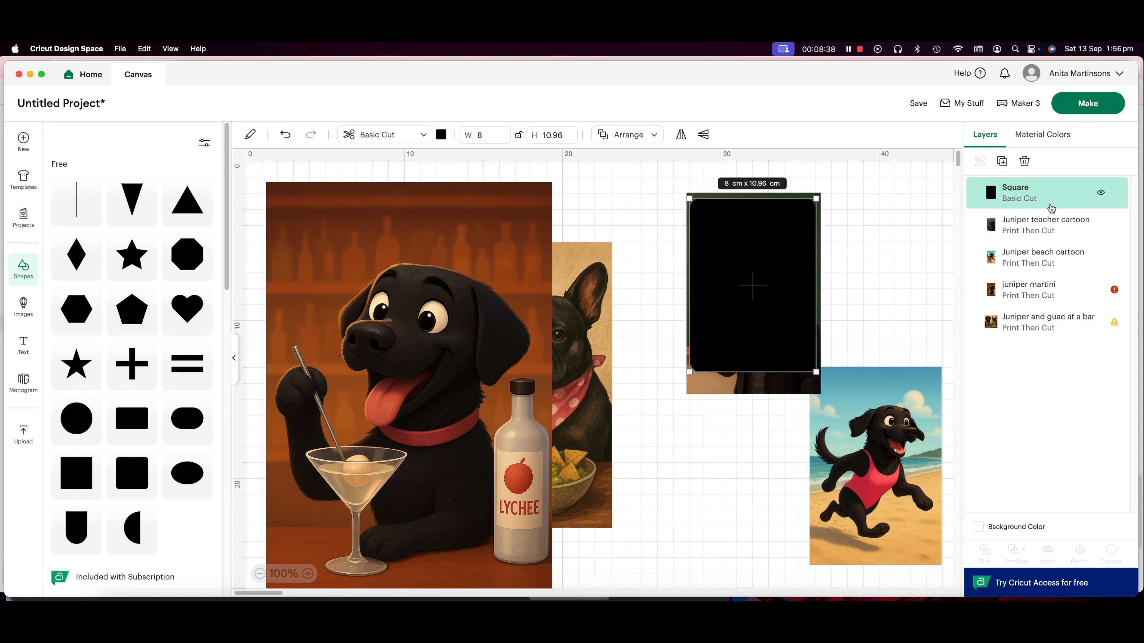
click(423, 135)
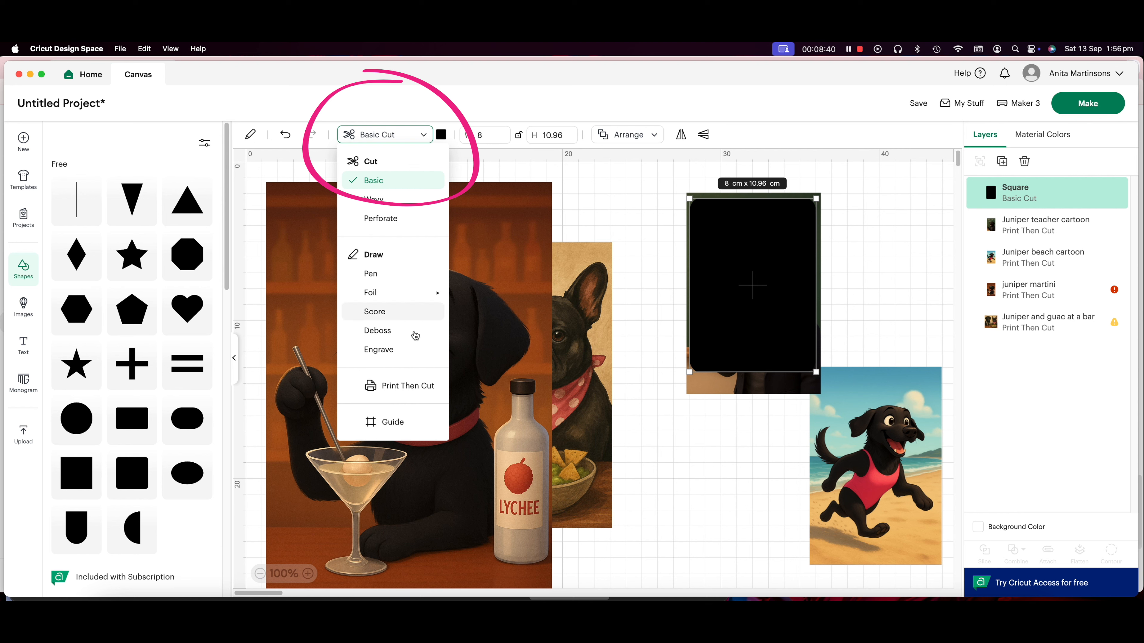
click(392, 422)
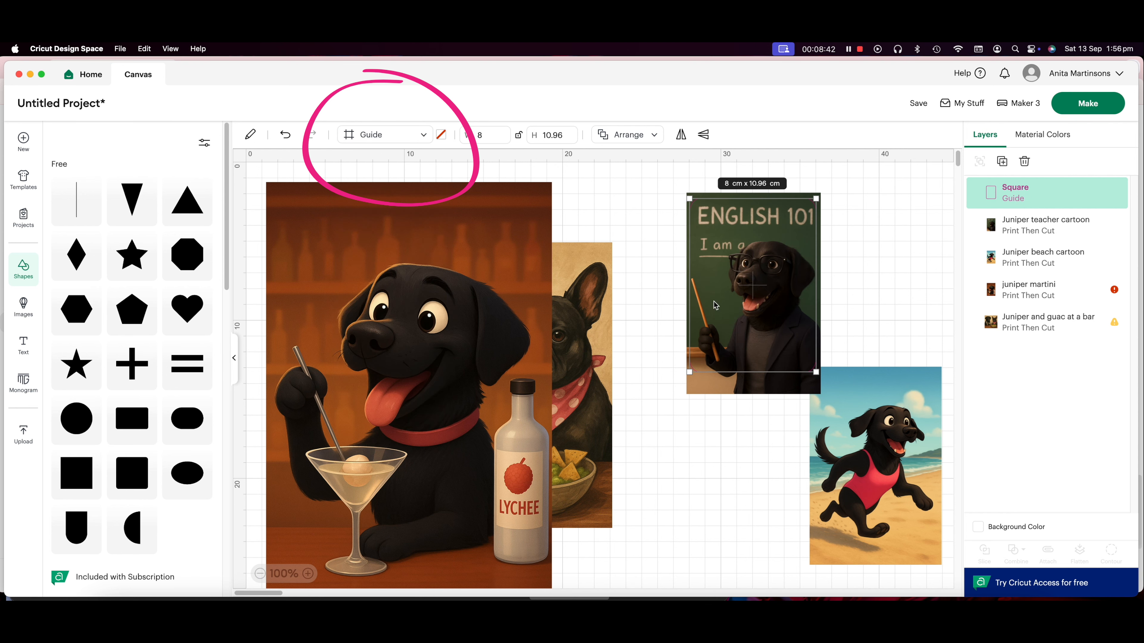
drag(751, 313, 752, 315)
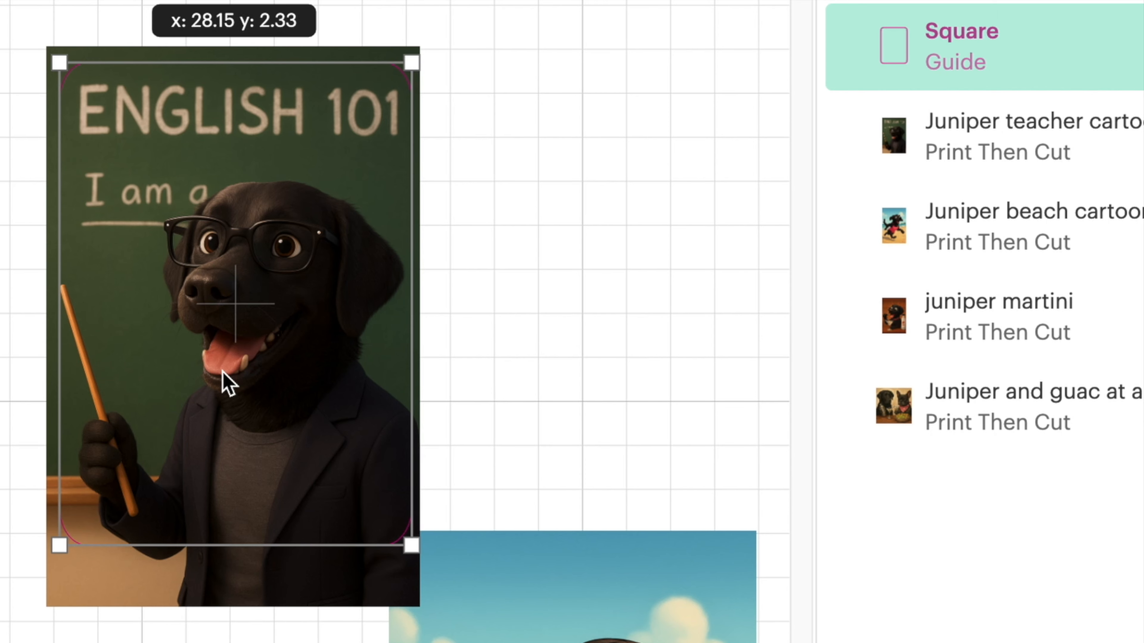
drag(221, 370, 220, 369)
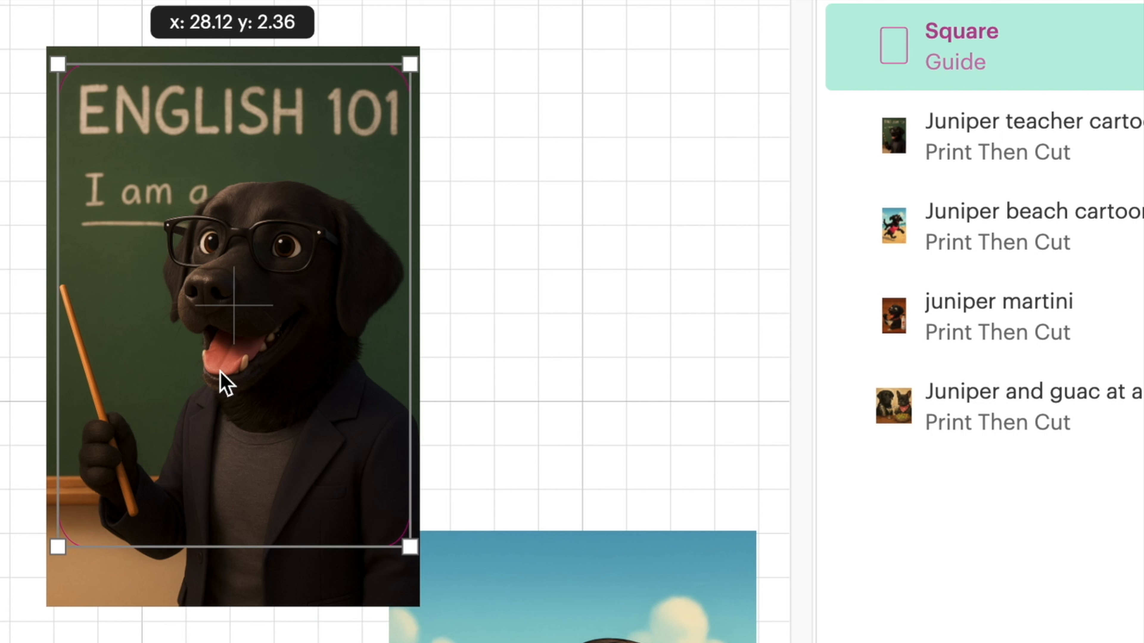
drag(220, 371, 219, 372)
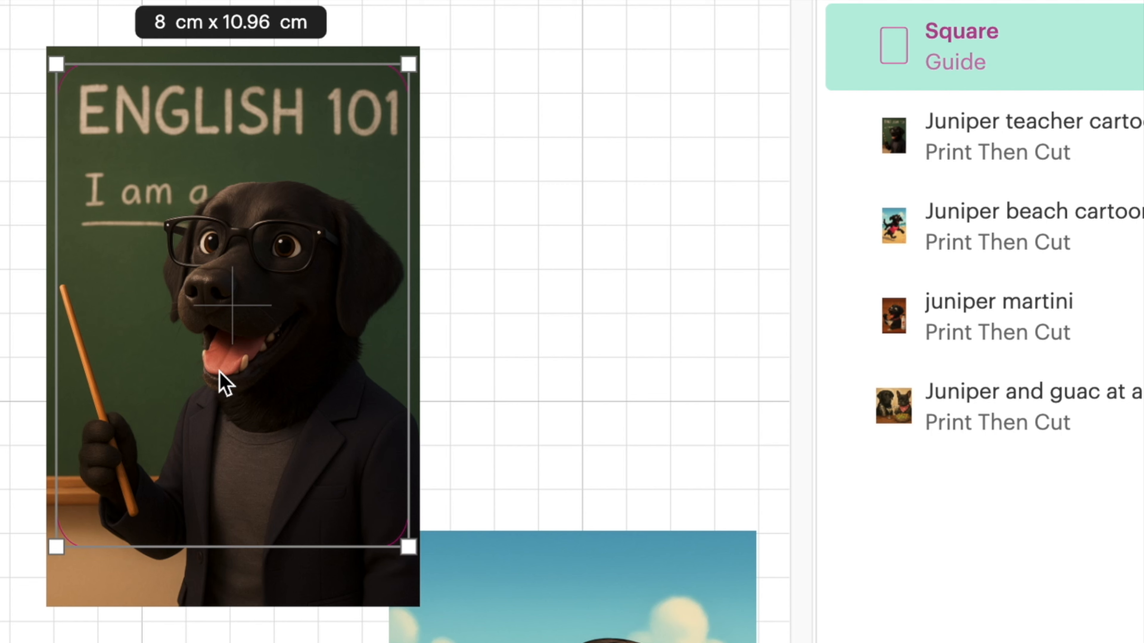
click(846, 270)
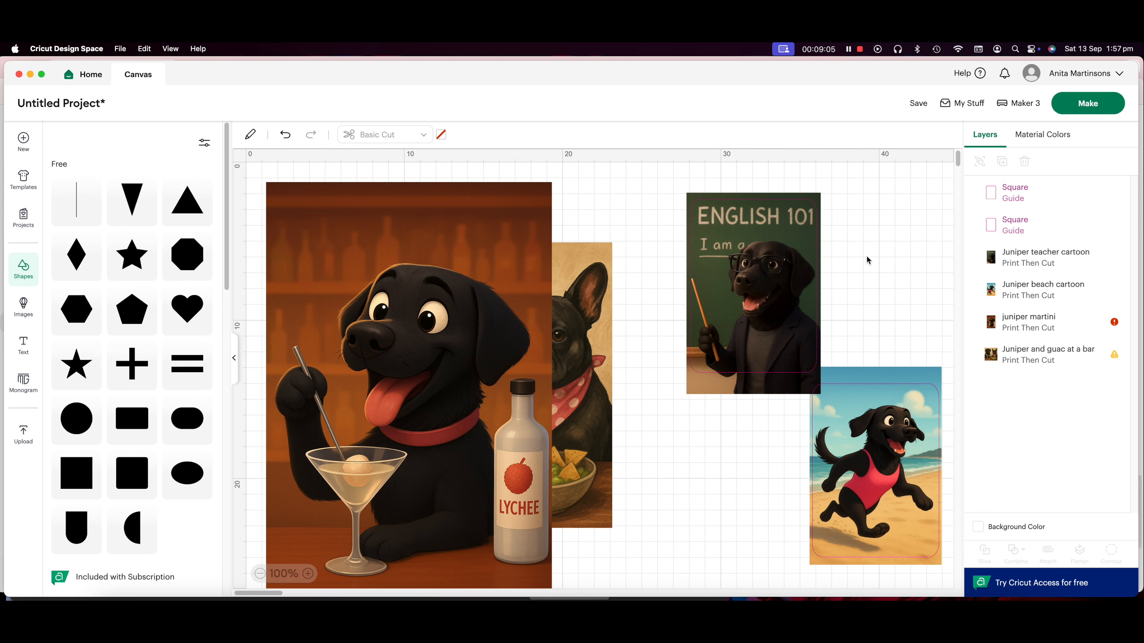
Slice the teacher cartoon with its rounded guide and delete the leftover outer border piece
drag(866, 256, 744, 269)
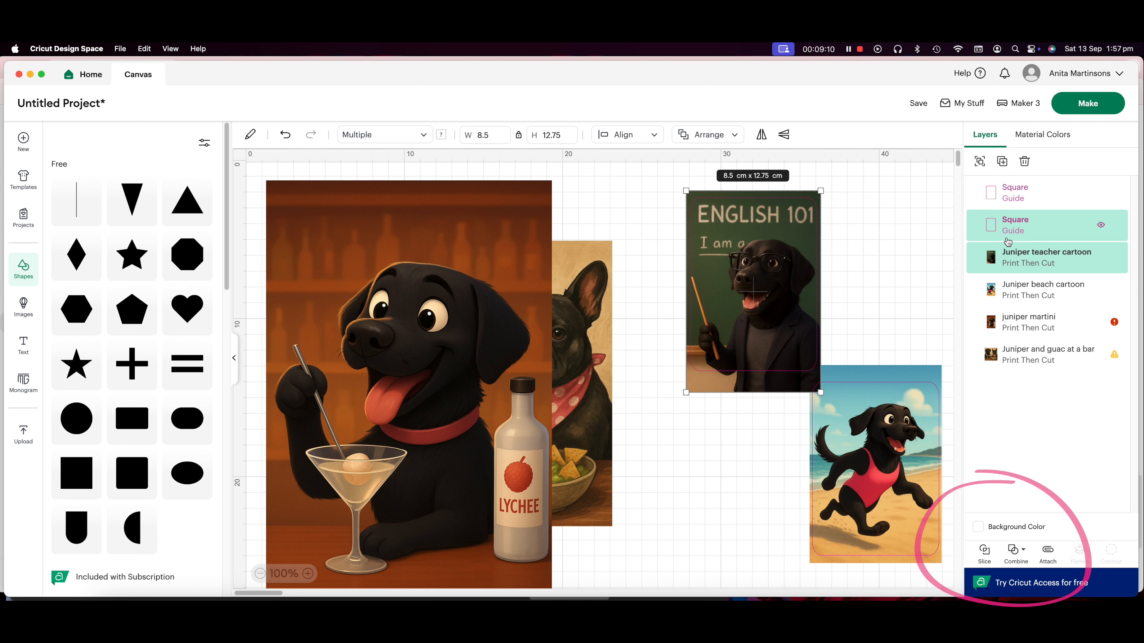
click(984, 560)
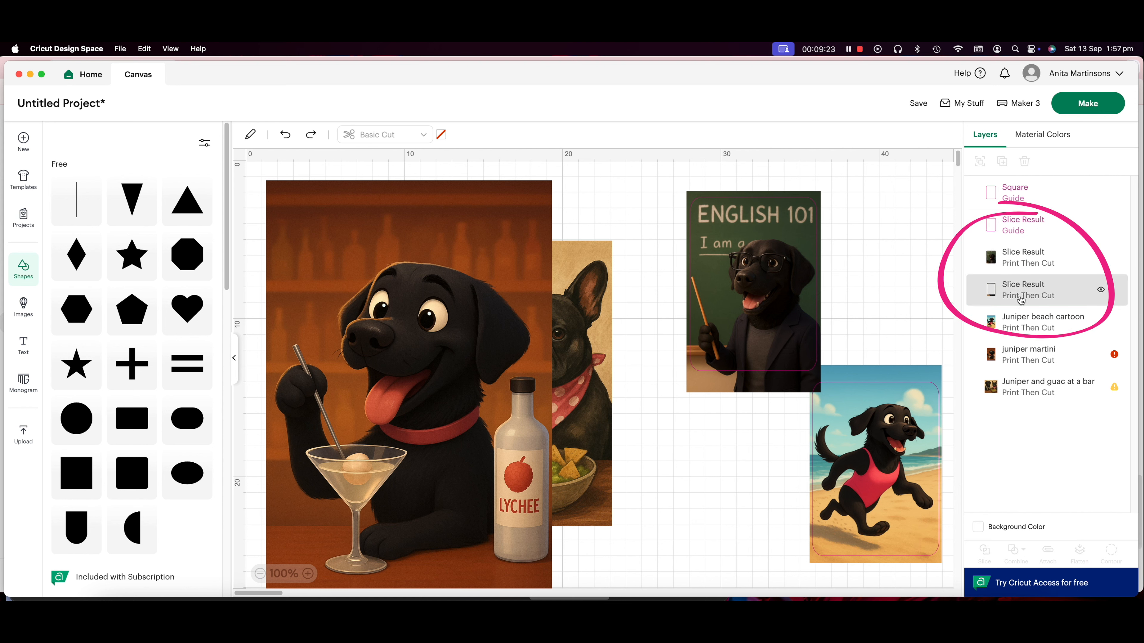
click(1020, 297)
click(1020, 297)
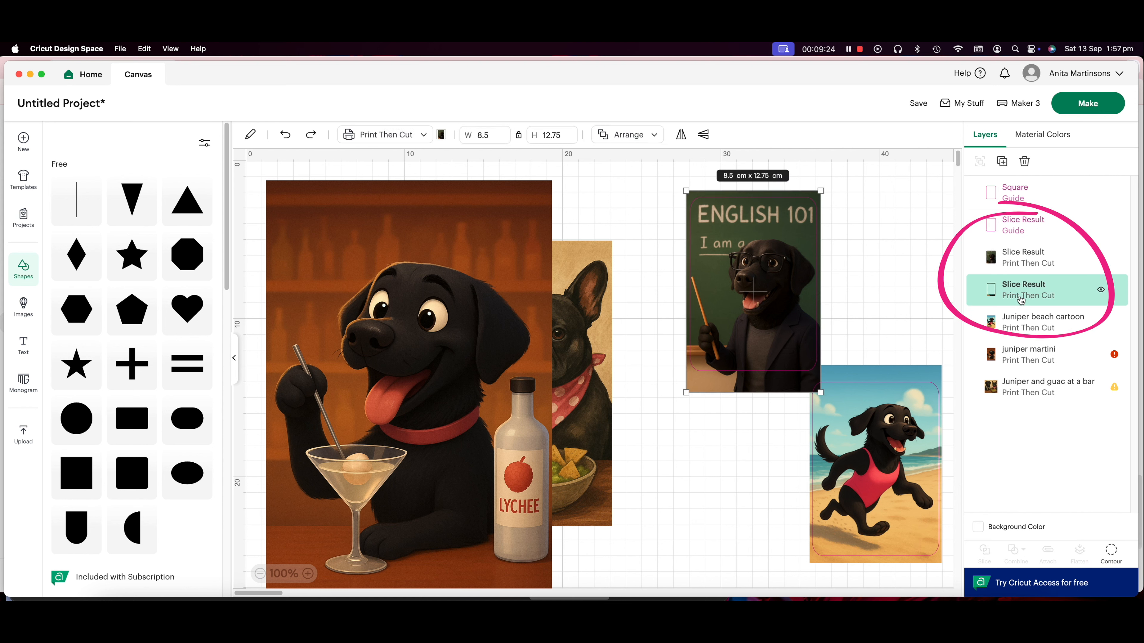
key(Delete)
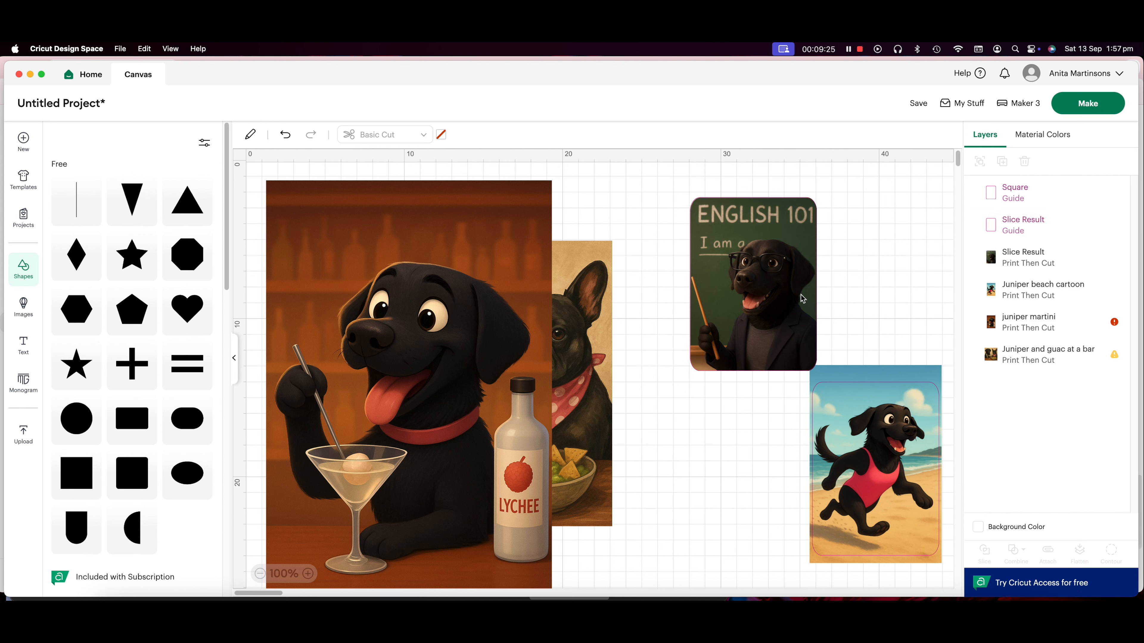
Separate the leftover guide from the sliced teacher picture, placing the picture above the beach cartoon and the guide beside the martini picture
drag(762, 278, 720, 494)
drag(739, 312, 856, 287)
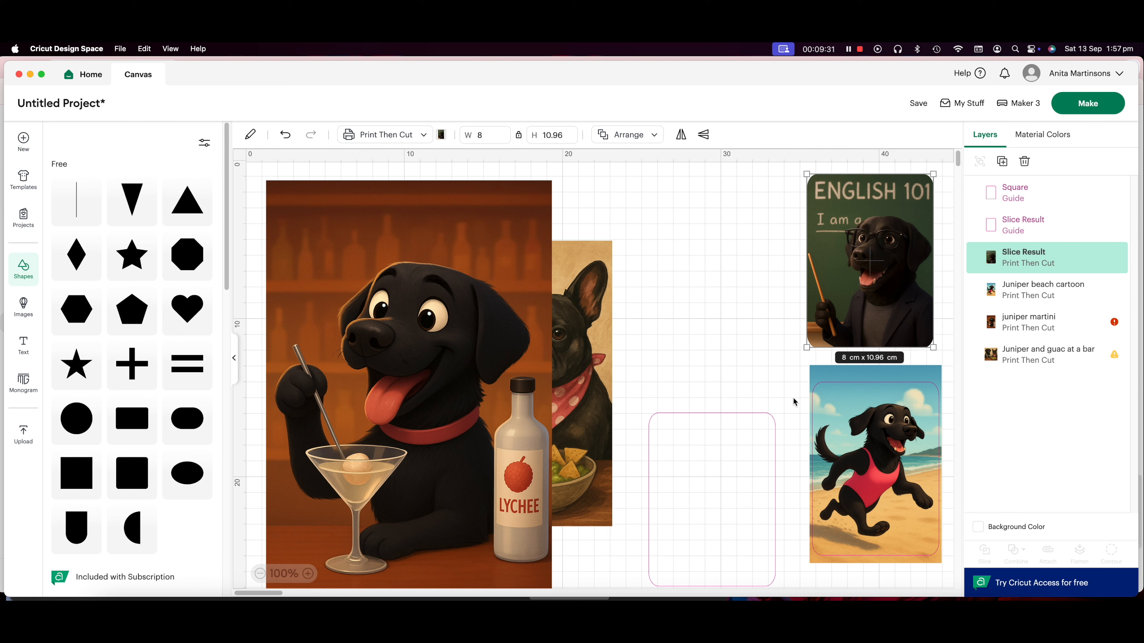
drag(707, 480, 687, 289)
Shrink the juniper martini picture to about 8.26 × 12.4 cm and place it under the empty rounded guide
click(461, 355)
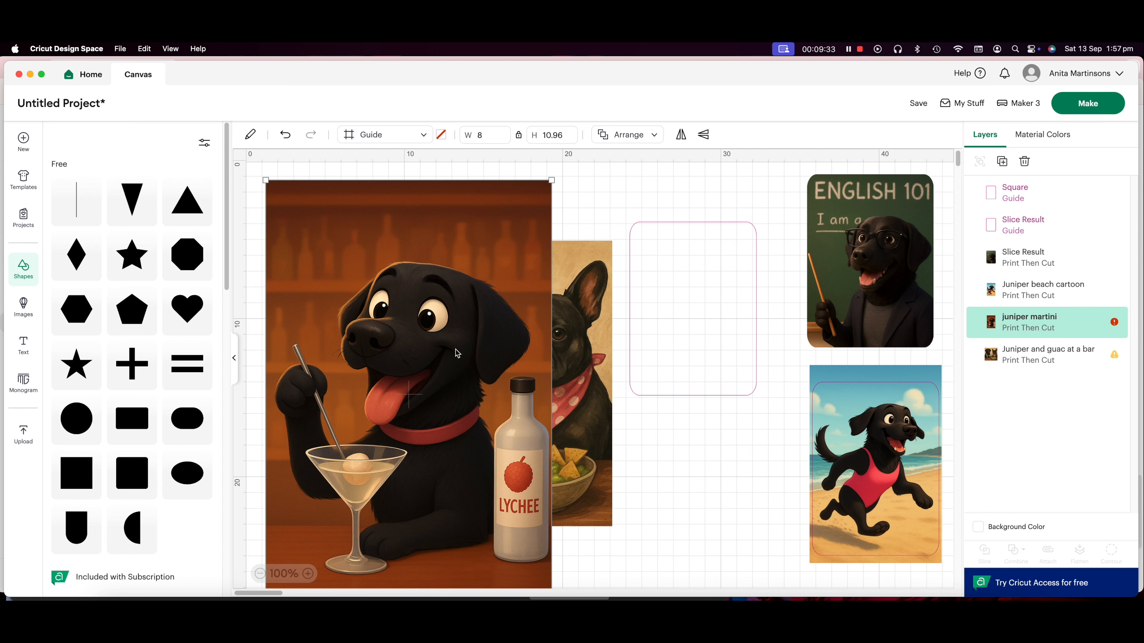
click(479, 136)
text(8.5)
key(Return)
drag(325, 307, 683, 341)
drag(759, 417, 756, 413)
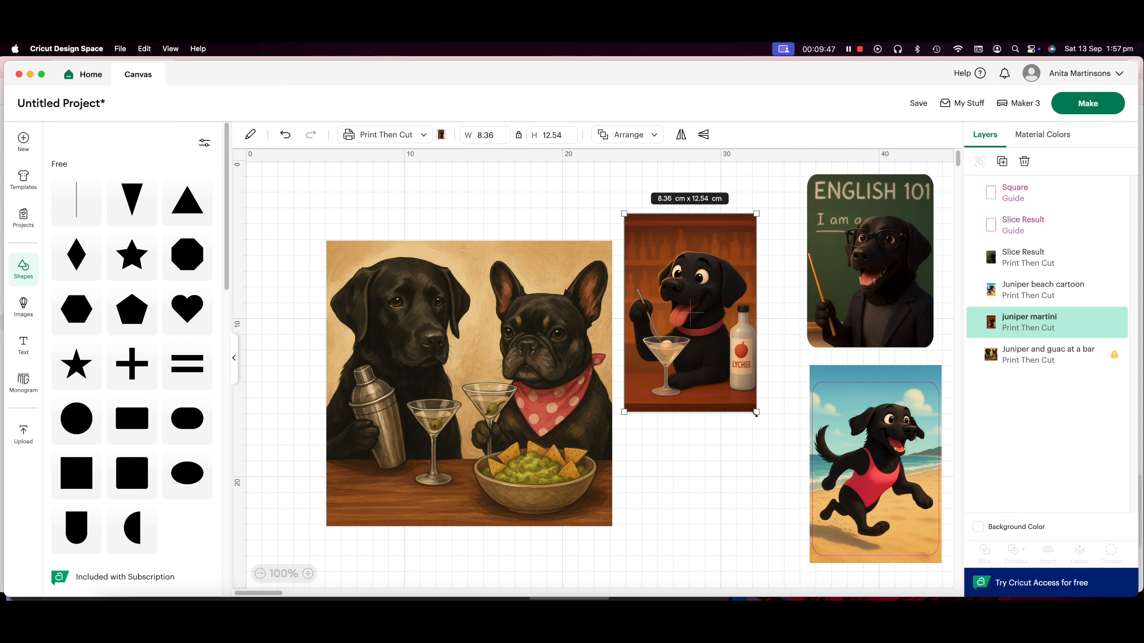
drag(623, 411, 625, 409)
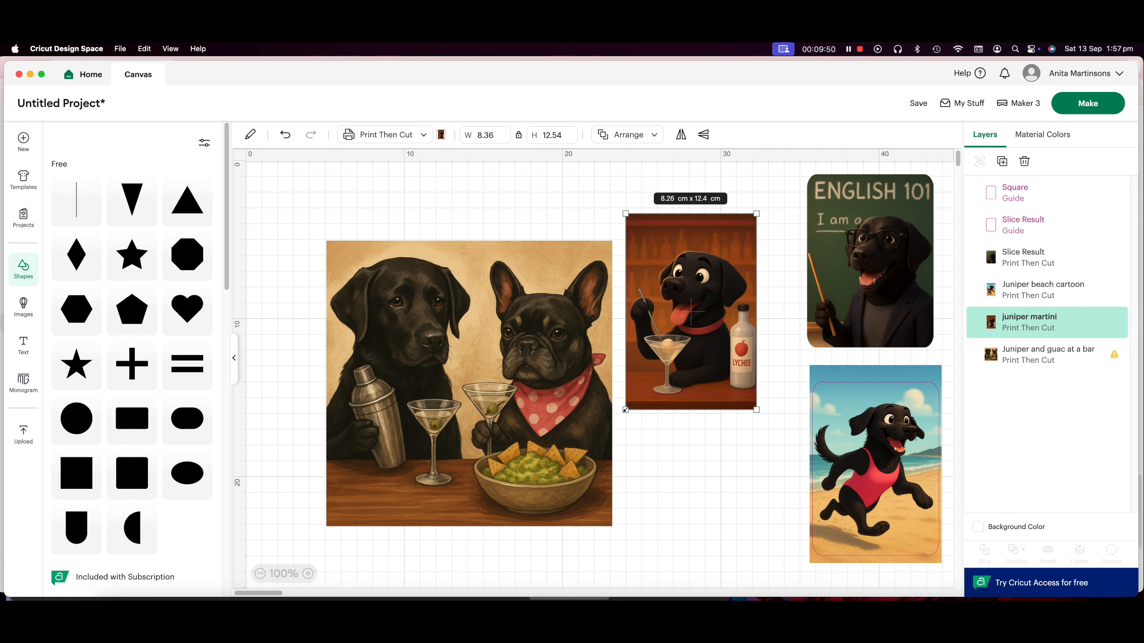
click(718, 446)
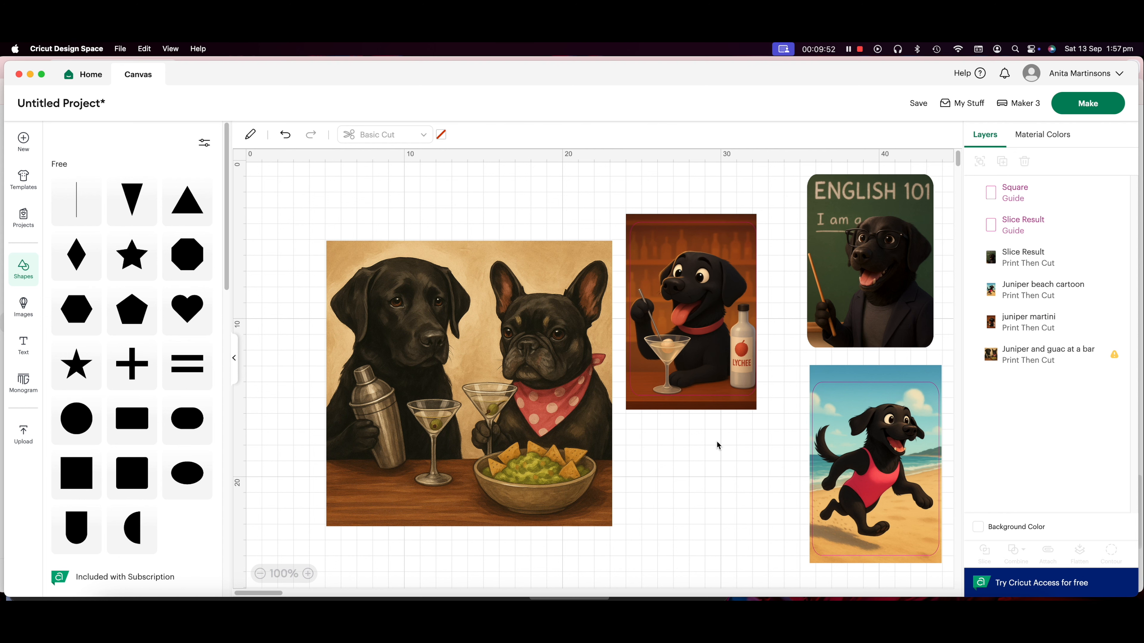
Slice the martini picture with its rounded guide, then delete the outer border piece and the leftover guide
drag(664, 192, 721, 392)
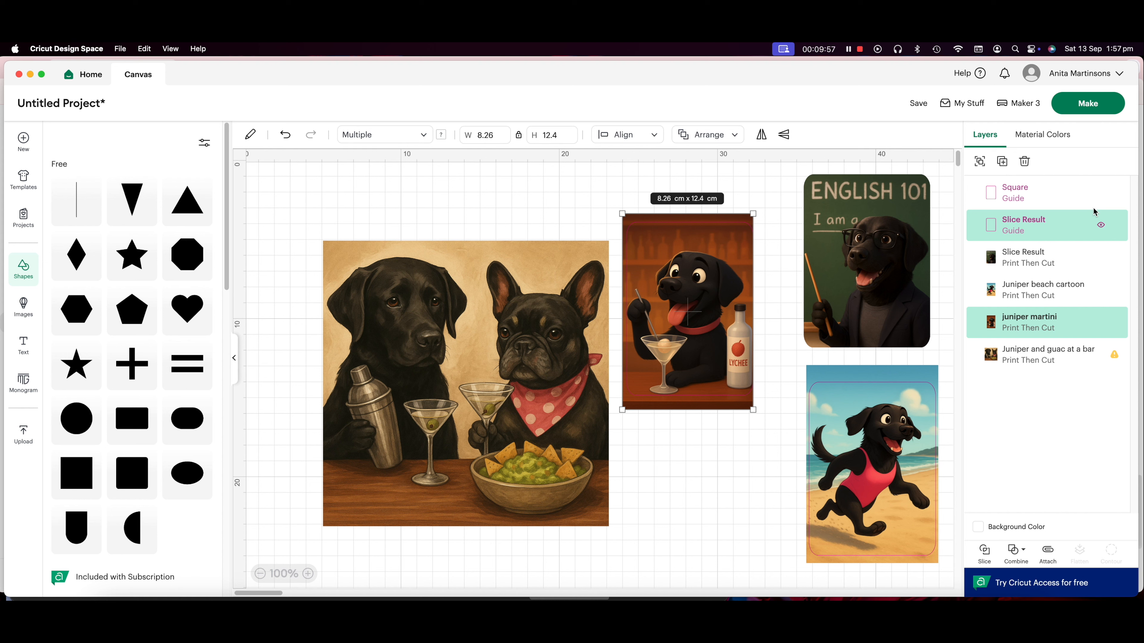
click(984, 552)
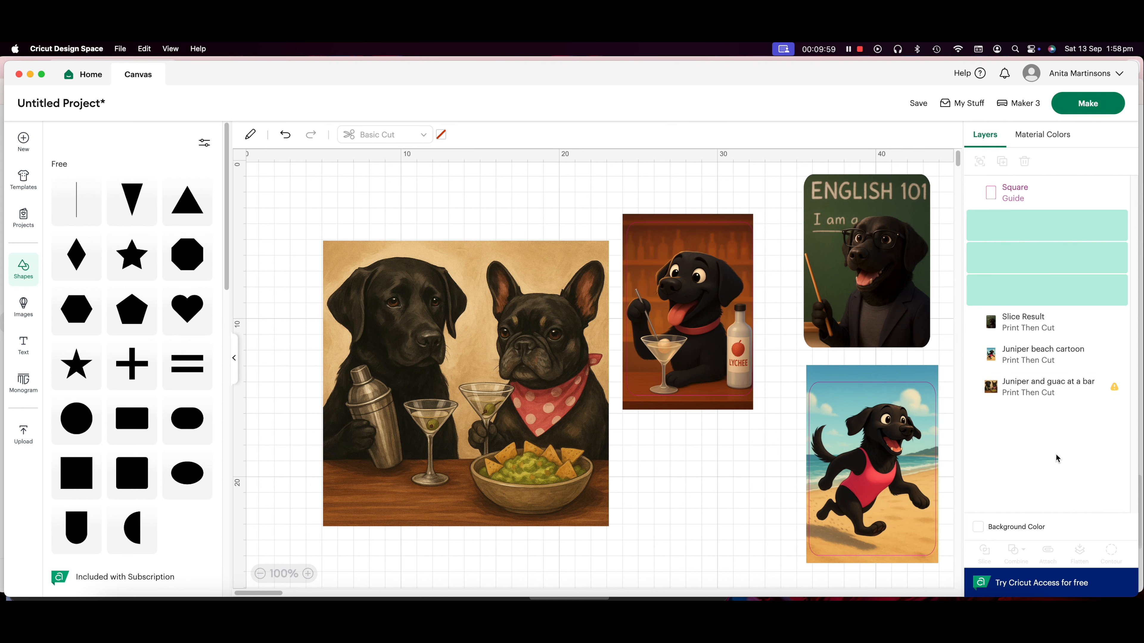
click(1030, 292)
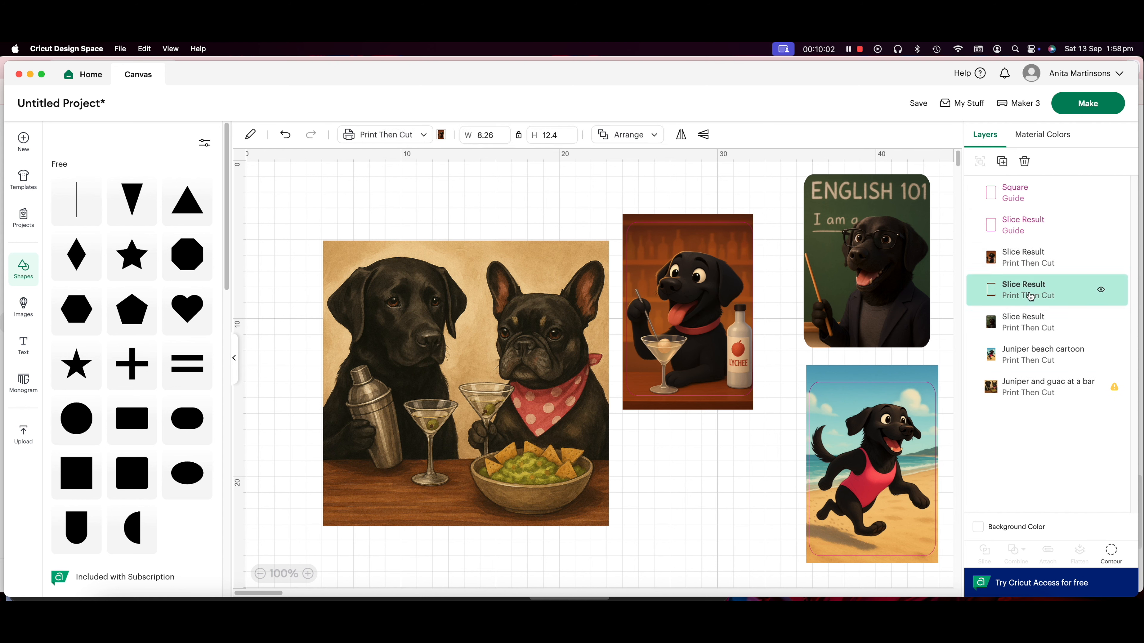
key(Delete)
drag(702, 340, 708, 542)
key(Delete)
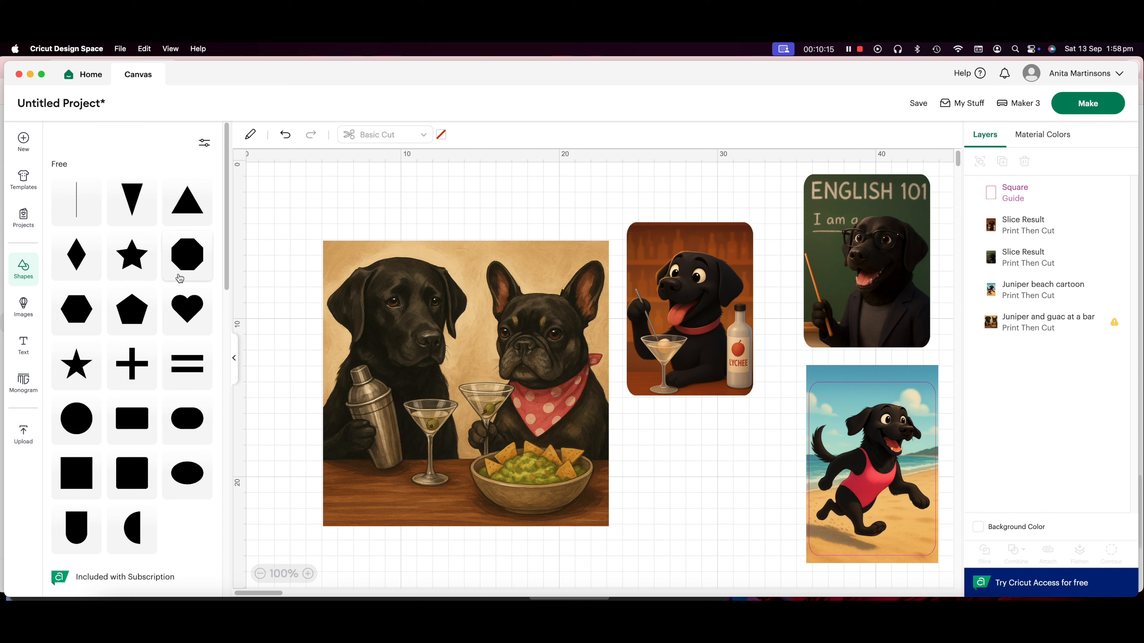
Add a circle about 17.96 cm wide over the Juniper and guac bar picture and change it to a Guide
click(77, 419)
drag(302, 248, 588, 529)
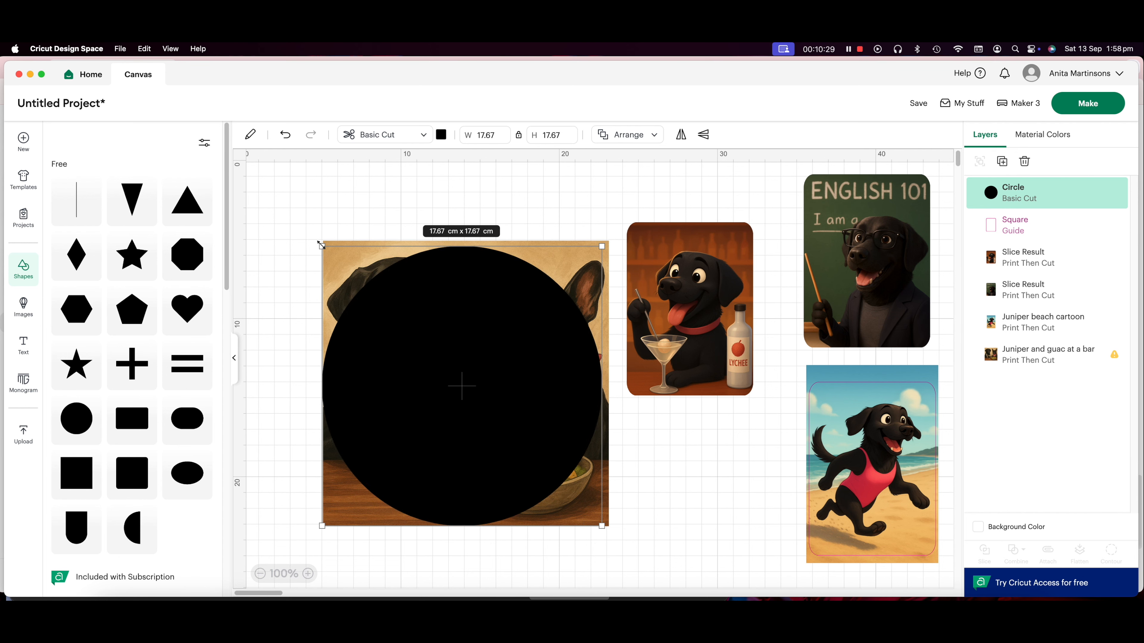
drag(411, 321, 412, 316)
drag(604, 522, 607, 527)
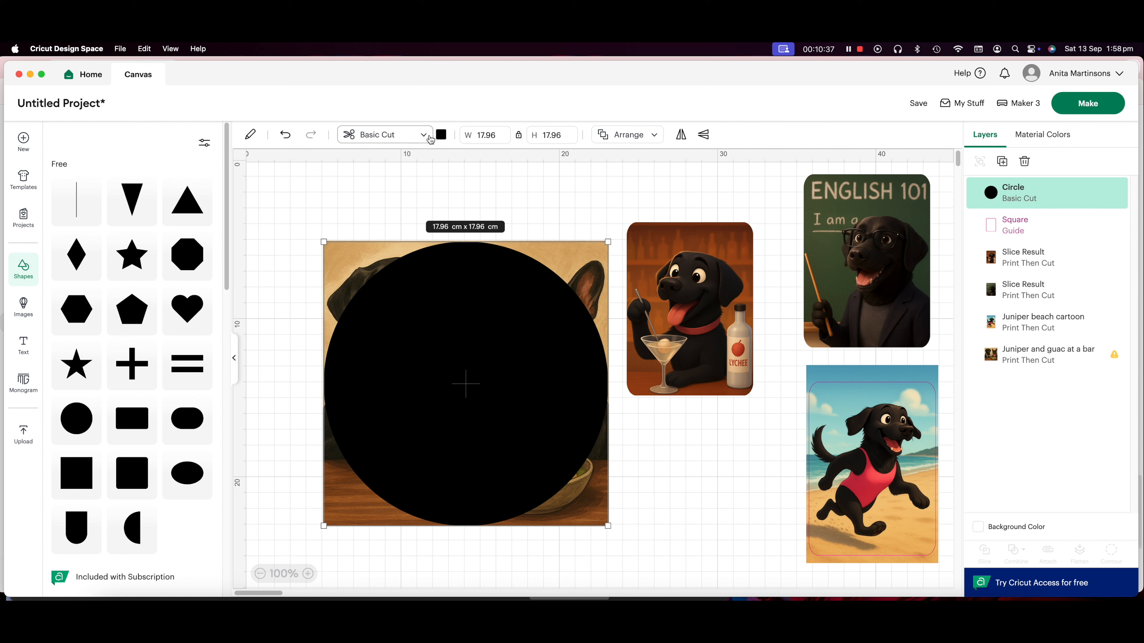
click(406, 134)
click(414, 423)
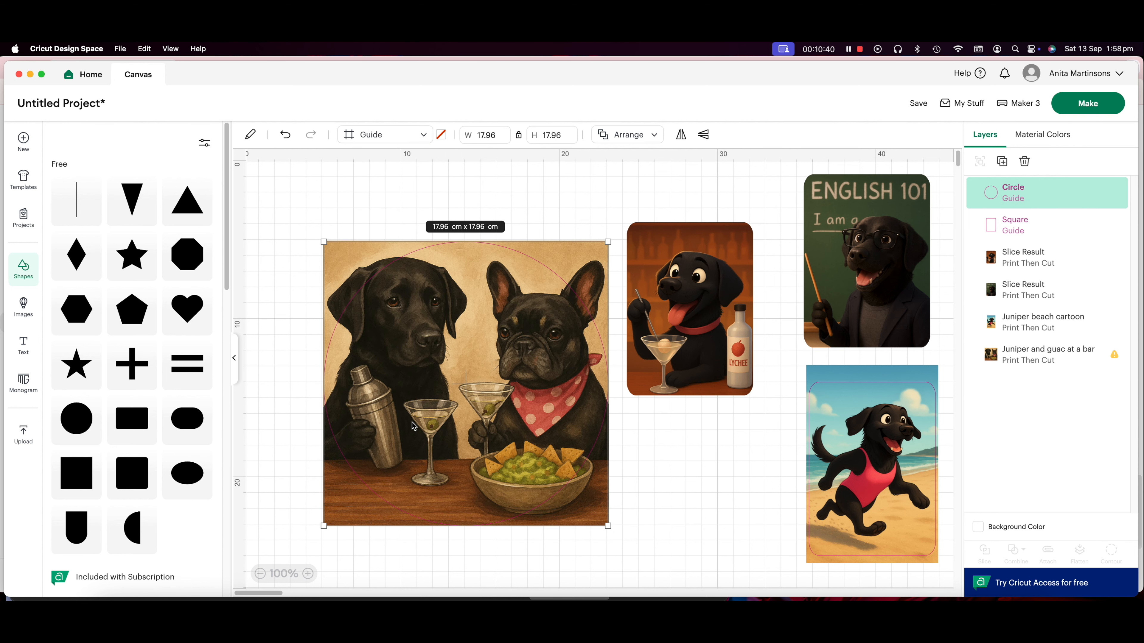
Slice the Juniper and guac bar picture with the circle guide, then delete the outer corner piece and the leftover circle guide
drag(288, 218, 525, 411)
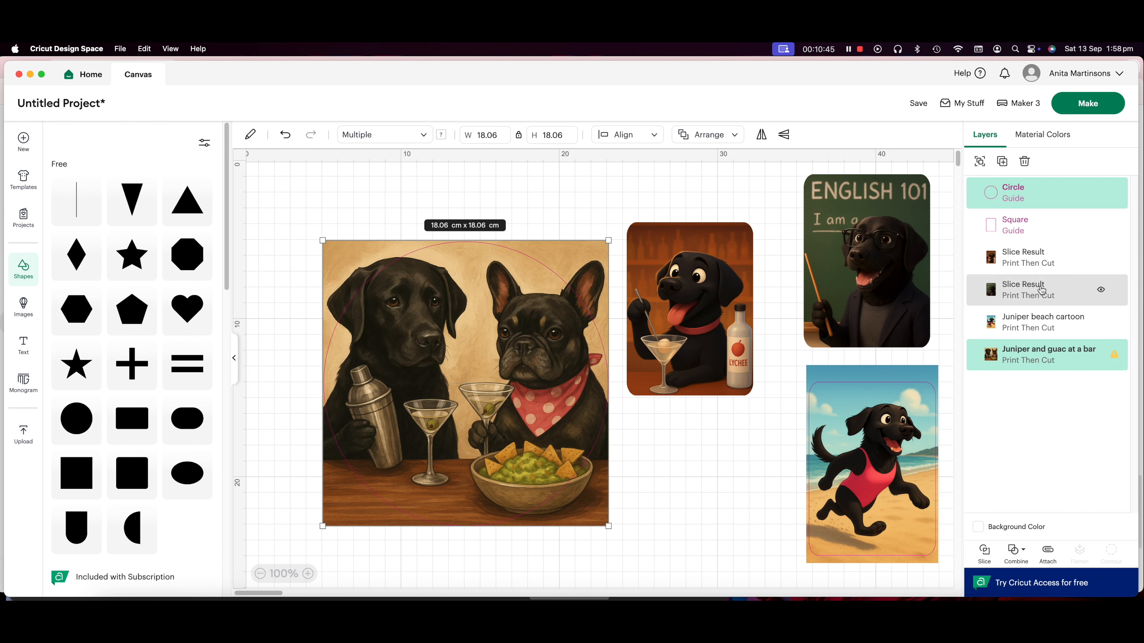
click(984, 552)
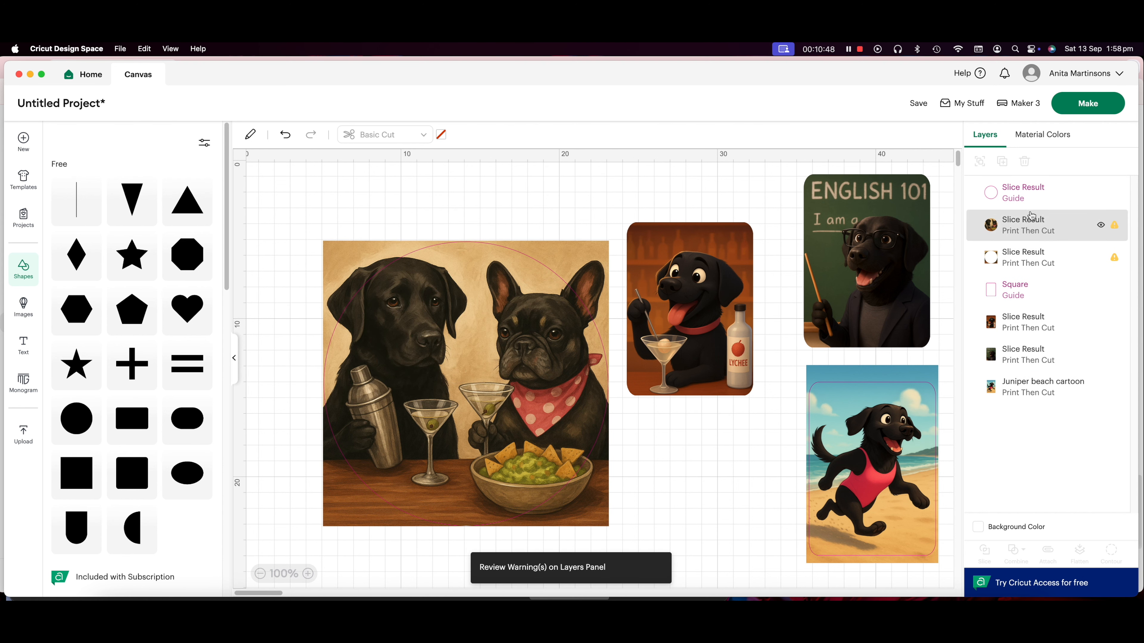
click(1031, 256)
key(Delete)
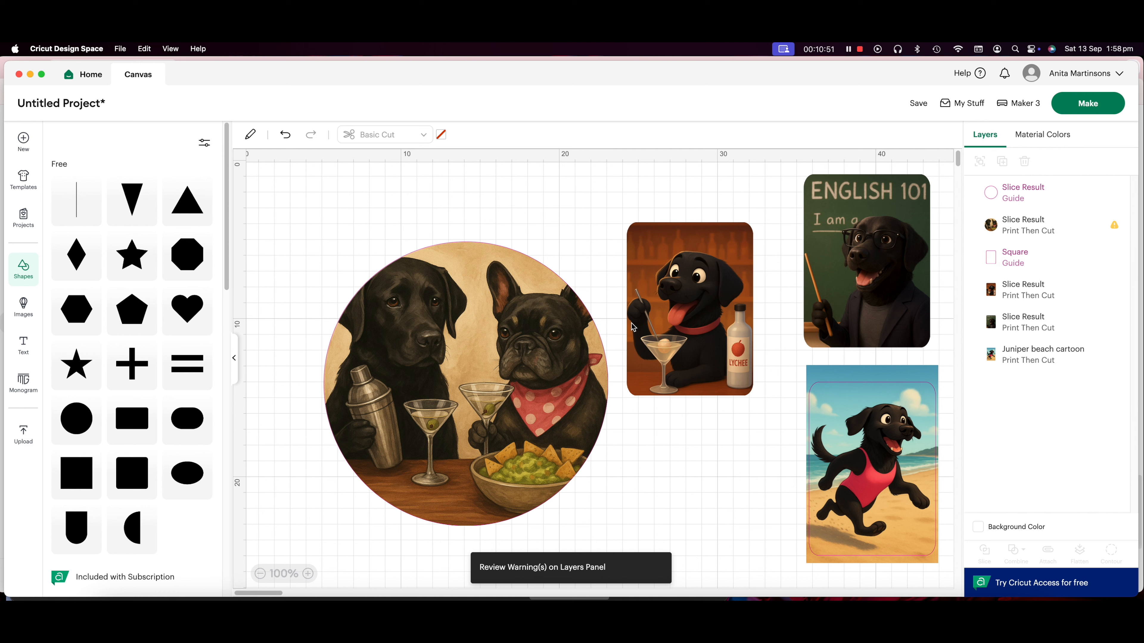
click(577, 297)
drag(608, 241, 499, 351)
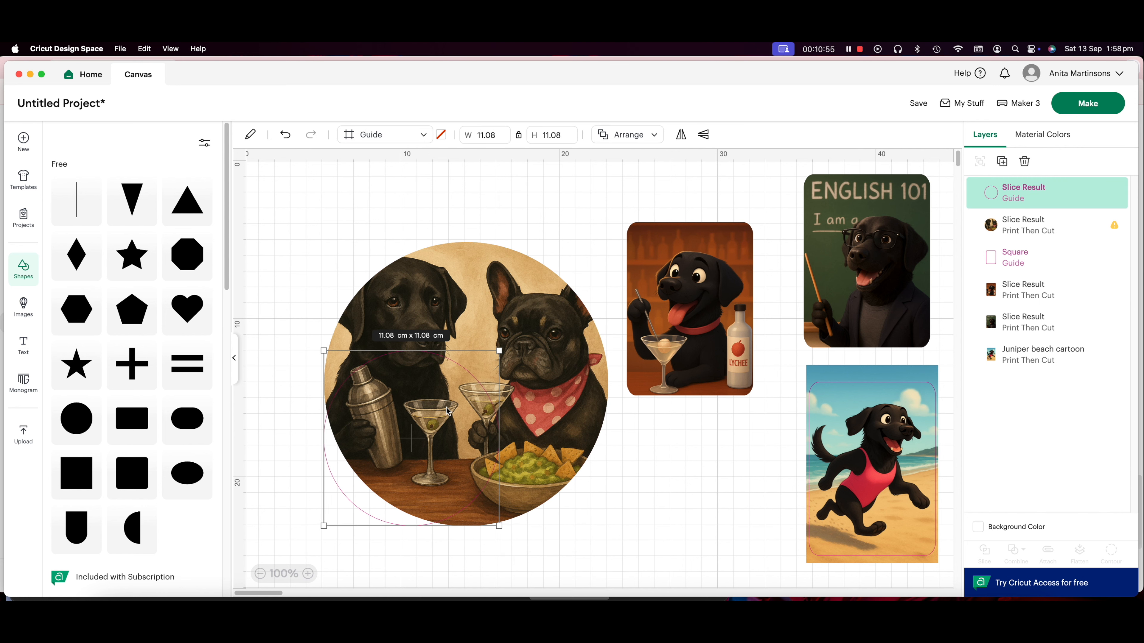
key(Delete)
Move the round bar picture to the upper-left area of the canvas and set its width to 6 cm
click(463, 328)
drag(609, 243, 447, 402)
drag(395, 485, 368, 265)
click(492, 136)
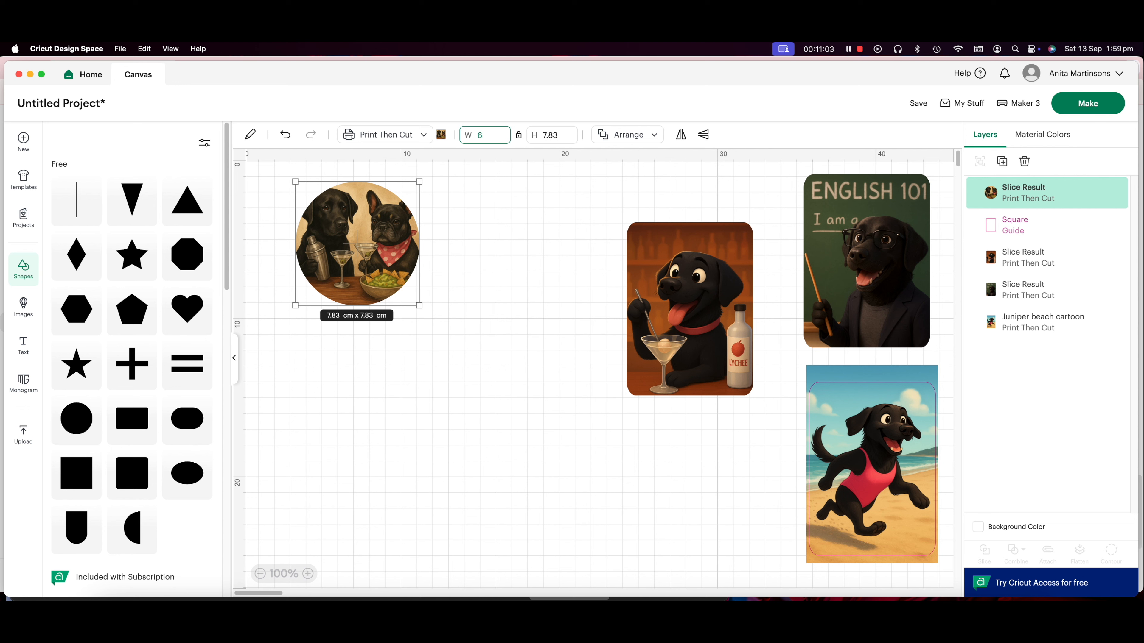
key(Return)
Line up the martini and teacher pictures in a row beside the round picture, setting each one's width to 6 cm
drag(669, 319, 438, 281)
click(494, 136)
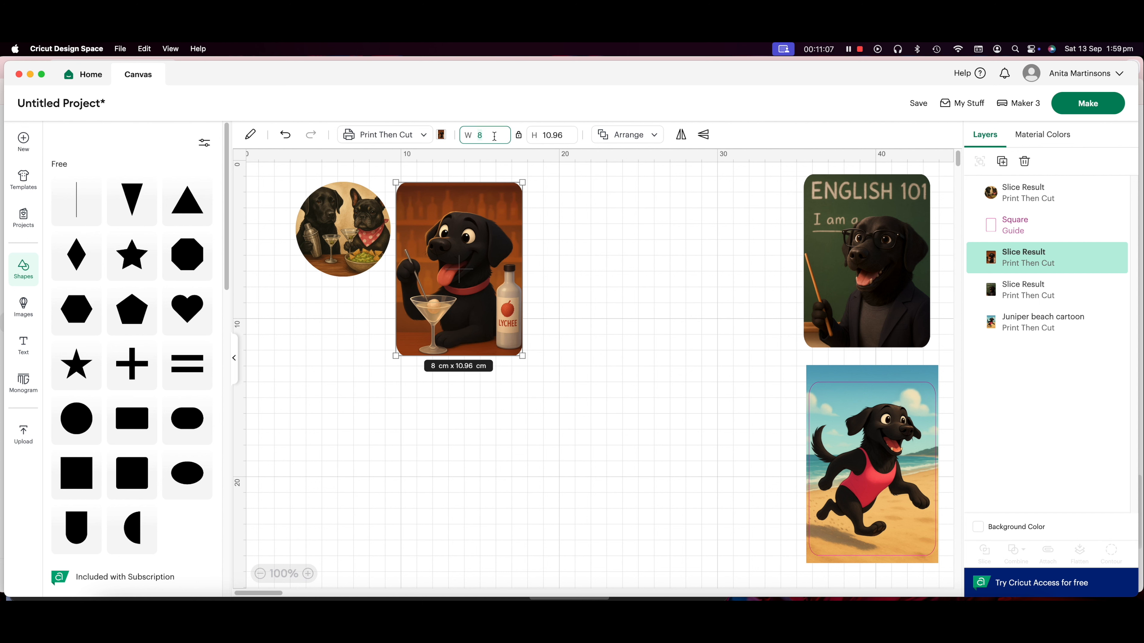
key(Return)
drag(873, 288, 568, 295)
click(488, 138)
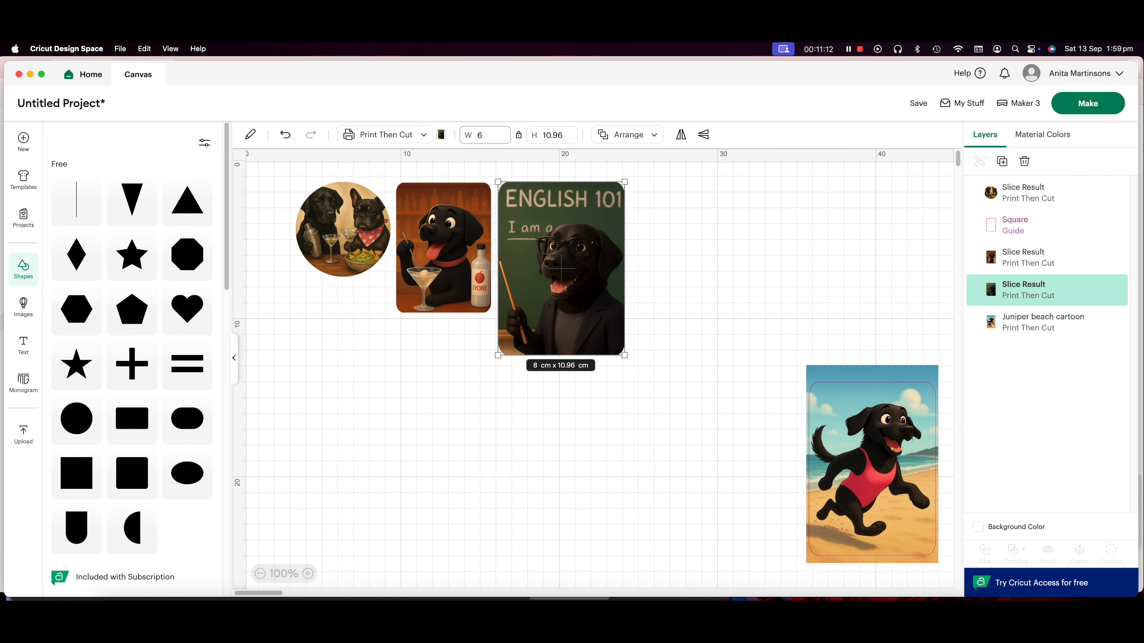
key(Return)
Slice the beach cartoon with its rounded guide, then delete the outer border piece and the leftover guide
drag(768, 402, 912, 487)
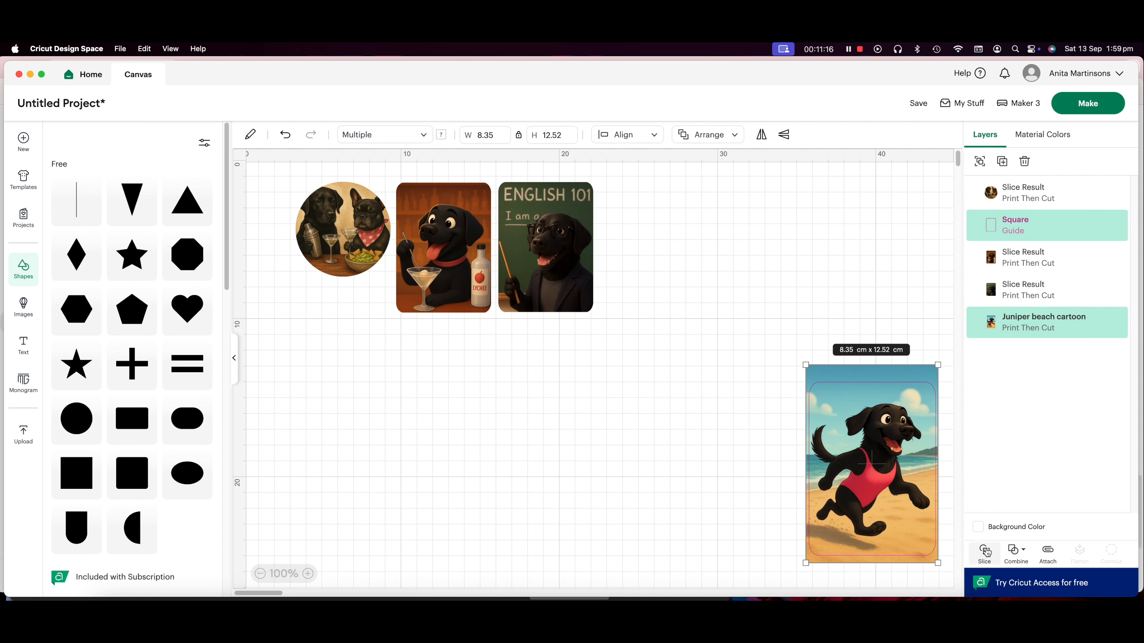
click(985, 551)
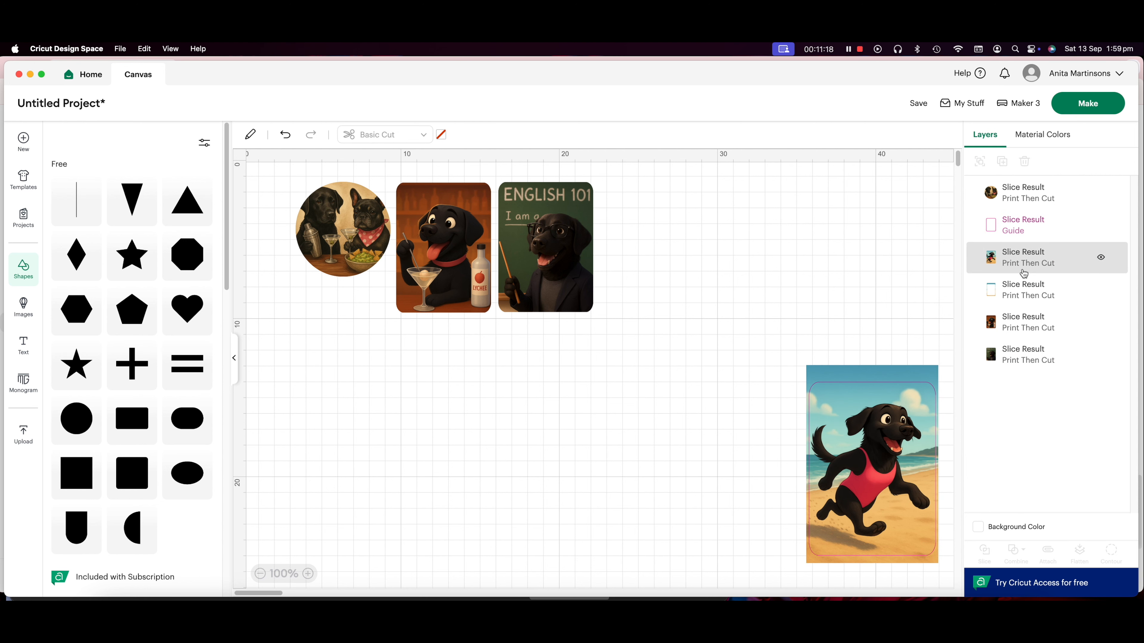
click(1008, 290)
key(Delete)
click(1033, 234)
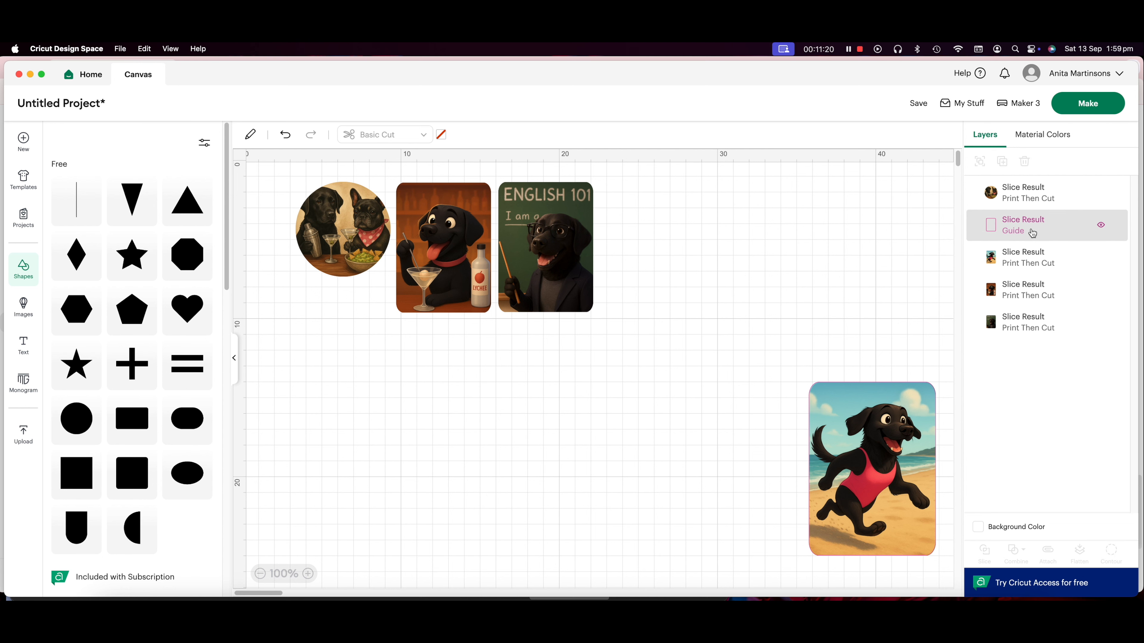
key(Delete)
Place the rounded beach picture at the end of the row beside the teacher picture and set its width to 6 cm
drag(896, 466, 702, 265)
click(485, 136)
key(Return)
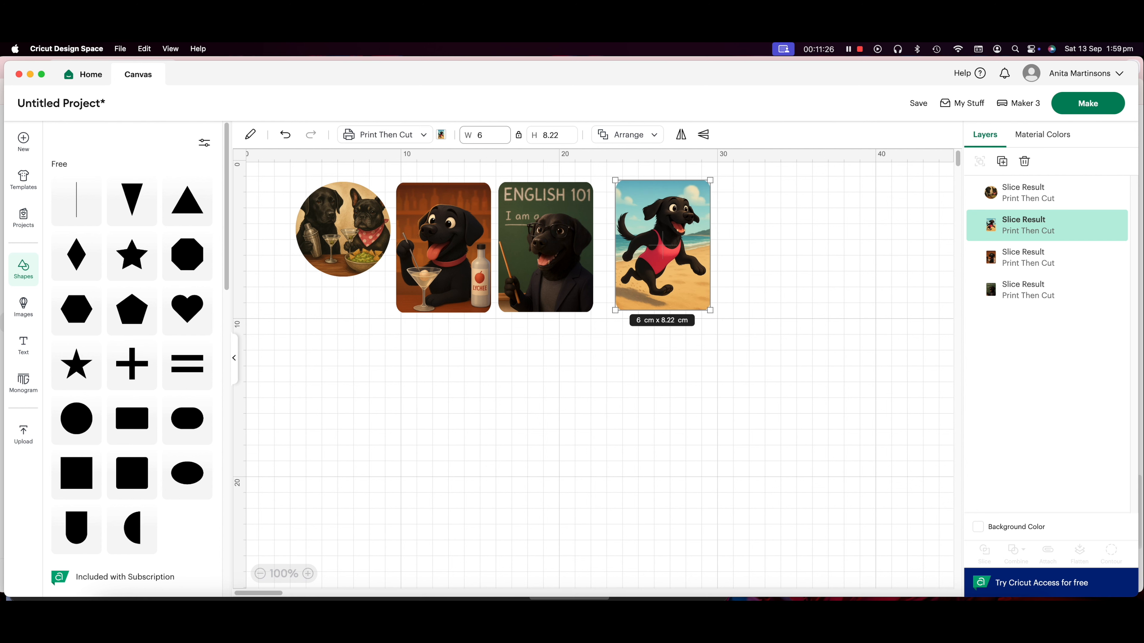